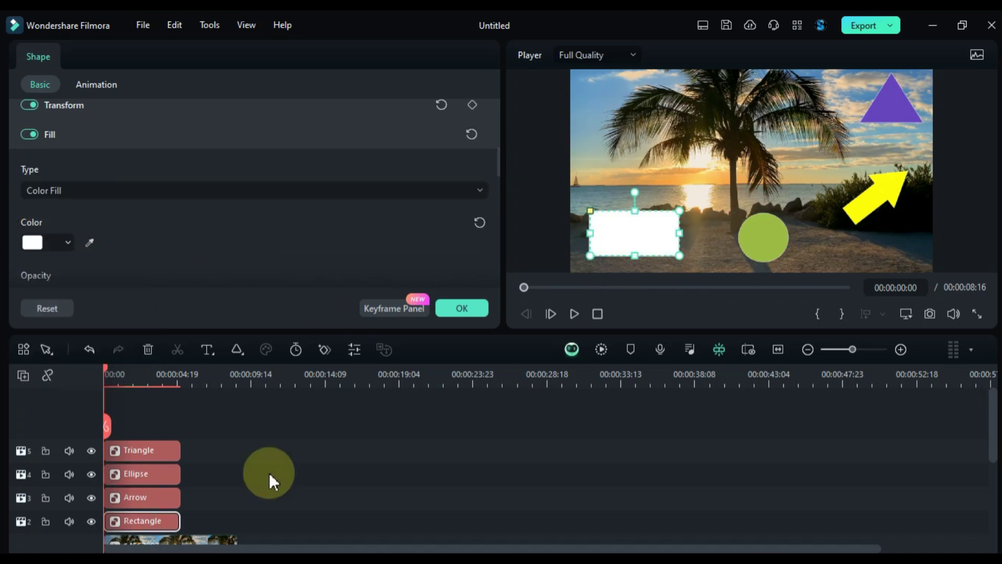
- Close the shape settings, deselect the rectangle and hide the background video track 1
{"action": "left_click", "coordinate": [260, 473]}
{"action": "scroll", "coordinate": [260, 472], "scroll_direction": "down", "scroll_amount": 2}
{"action": "left_click", "coordinate": [91, 514]}
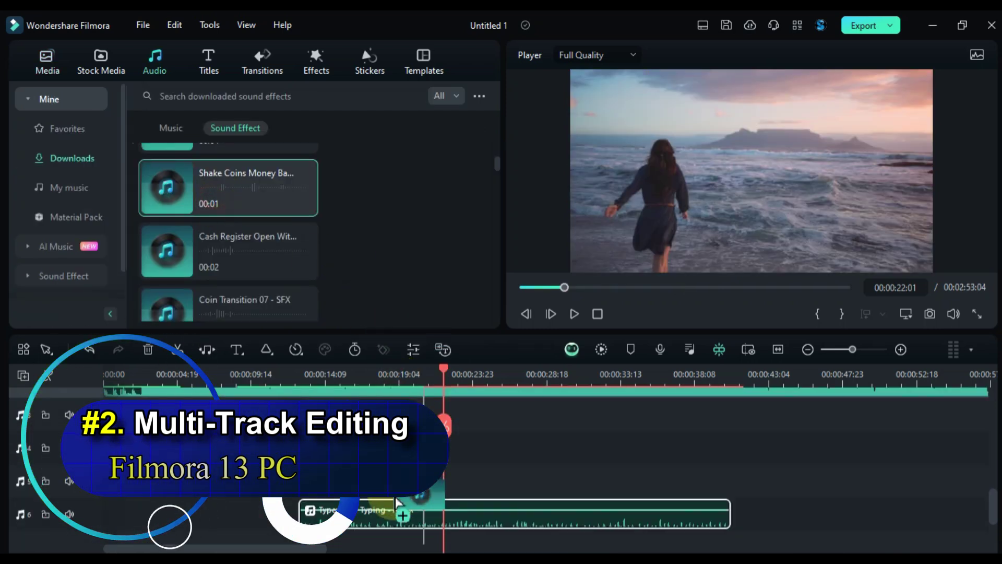
- Place the Typewriter Typing sound effect on an empty audio track below the music
{"action": "mouse_move", "coordinate": [395, 512]}
{"action": "left_mouse_down"}
{"action": "mouse_move", "coordinate": [389, 529]}
{"action": "mouse_move", "coordinate": [440, 496]}
{"action": "left_mouse_up"}
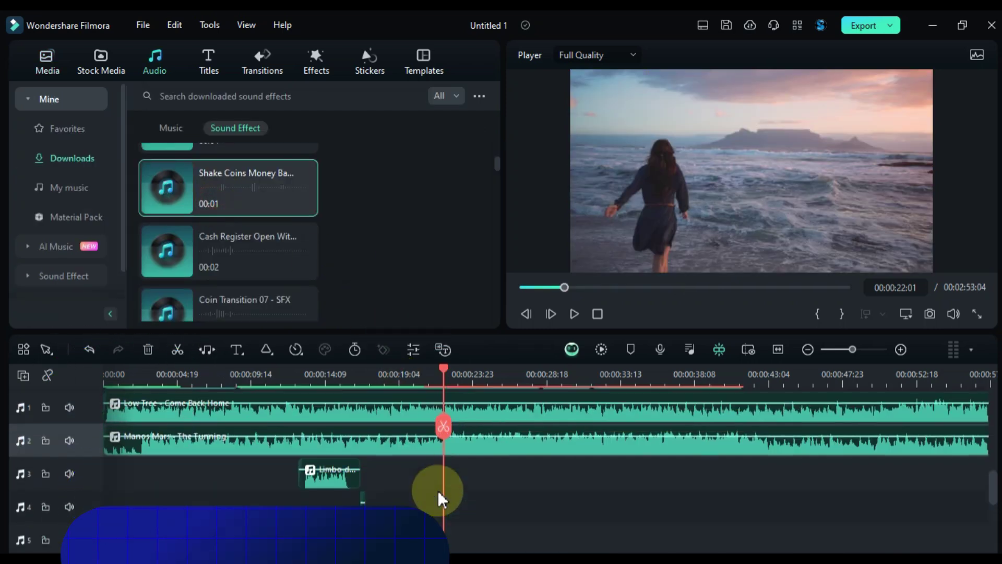
{"action": "scroll", "coordinate": [440, 496], "scroll_direction": "up", "scroll_amount": 5}
{"action": "scroll", "coordinate": [440, 497], "scroll_direction": "down", "scroll_amount": 3}
{"action": "scroll", "coordinate": [440, 497], "scroll_direction": "down", "scroll_amount": 2}
{"action": "scroll", "coordinate": [440, 497], "scroll_direction": "up", "scroll_amount": 2}
{"action": "scroll", "coordinate": [440, 497], "scroll_direction": "up", "scroll_amount": 2}
{"action": "scroll", "coordinate": [440, 496], "scroll_direction": "down", "scroll_amount": 3}
{"action": "scroll", "coordinate": [440, 496], "scroll_direction": "down", "scroll_amount": 3}
{"action": "scroll", "coordinate": [440, 495], "scroll_direction": "down", "scroll_amount": 2}
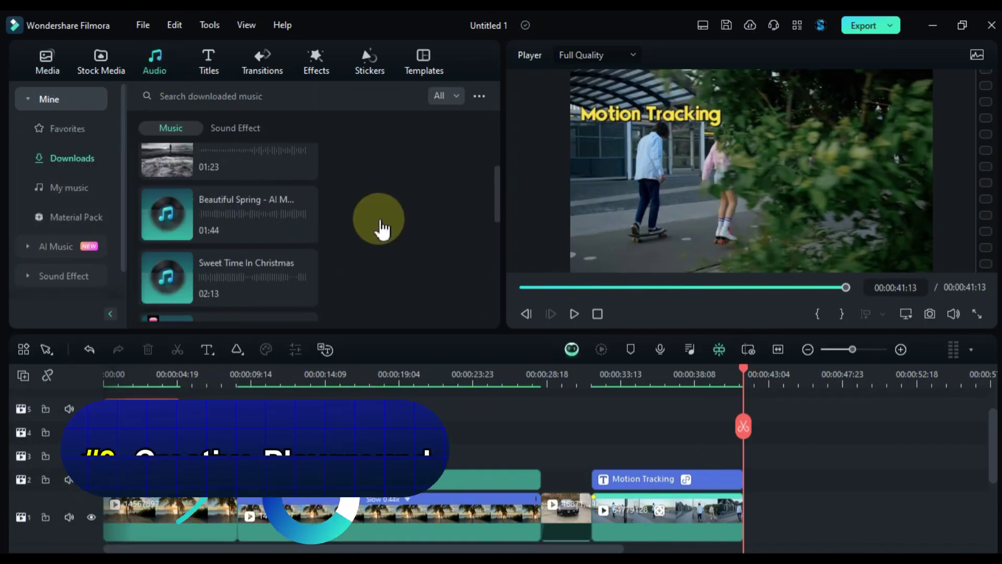
- Browse the Titles and Transitions libraries
{"action": "scroll", "coordinate": [382, 229], "scroll_direction": "down", "scroll_amount": 3}
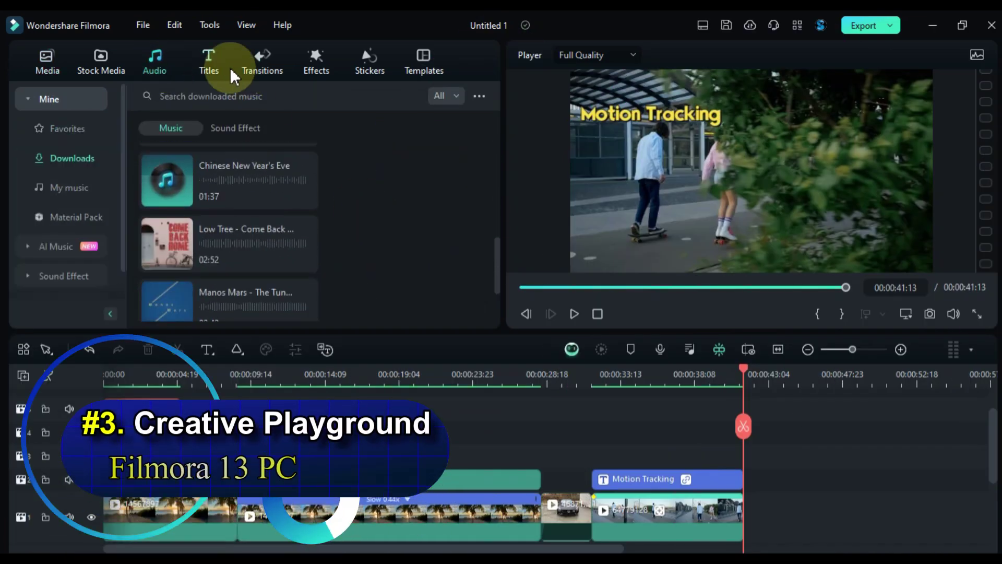
{"action": "left_click", "coordinate": [208, 61]}
{"action": "scroll", "coordinate": [339, 178], "scroll_direction": "down", "scroll_amount": 5}
{"action": "scroll", "coordinate": [348, 199], "scroll_direction": "down", "scroll_amount": 5}
{"action": "scroll", "coordinate": [347, 198], "scroll_direction": "down", "scroll_amount": 5}
{"action": "left_click", "coordinate": [263, 68]}
{"action": "scroll", "coordinate": [336, 197], "scroll_direction": "down", "scroll_amount": 5}
{"action": "scroll", "coordinate": [336, 197], "scroll_direction": "down", "scroll_amount": 3}
- Browse the Effects, Stickers and Templates libraries
{"action": "left_click", "coordinate": [317, 68]}
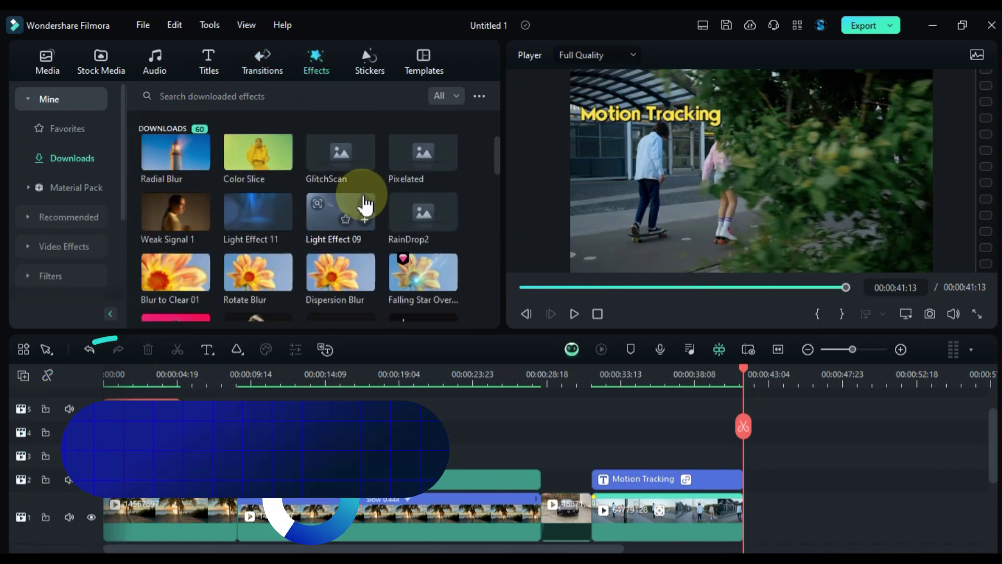
{"action": "scroll", "coordinate": [355, 199], "scroll_direction": "down", "scroll_amount": 5}
{"action": "scroll", "coordinate": [339, 197], "scroll_direction": "down", "scroll_amount": 5}
{"action": "left_click", "coordinate": [264, 73]}
{"action": "scroll", "coordinate": [331, 212], "scroll_direction": "down", "scroll_amount": 5}
{"action": "left_click", "coordinate": [316, 65]}
{"action": "left_click", "coordinate": [369, 65]}
{"action": "scroll", "coordinate": [366, 229], "scroll_direction": "down", "scroll_amount": 5}
{"action": "scroll", "coordinate": [365, 230], "scroll_direction": "down", "scroll_amount": 5}
{"action": "left_click", "coordinate": [424, 66]}
{"action": "scroll", "coordinate": [381, 235], "scroll_direction": "down", "scroll_amount": 5}
{"action": "scroll", "coordinate": [383, 235], "scroll_direction": "down", "scroll_amount": 3}
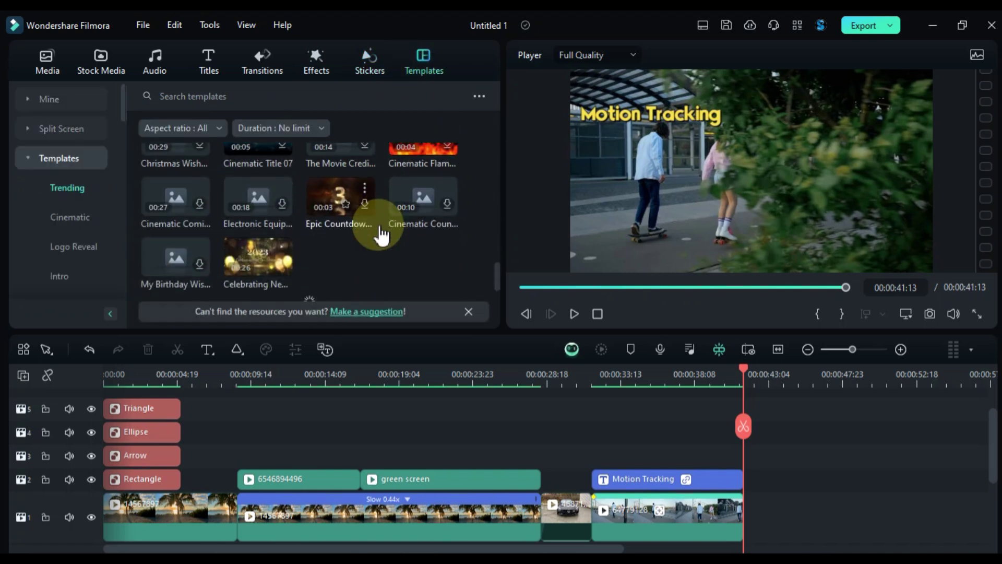
- Place the downloaded Halloween effect on a new track above the clips near 20 seconds
{"action": "left_click", "coordinate": [316, 65]}
{"action": "scroll", "coordinate": [377, 249], "scroll_direction": "up", "scroll_amount": 3}
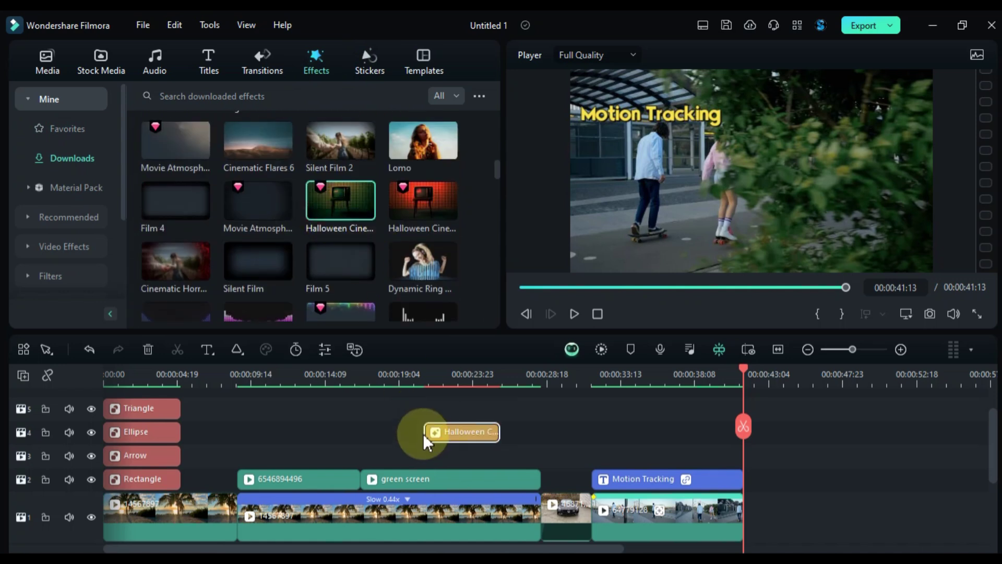
{"action": "left_click_drag", "start_coordinate": [424, 441], "coordinate": [448, 442]}
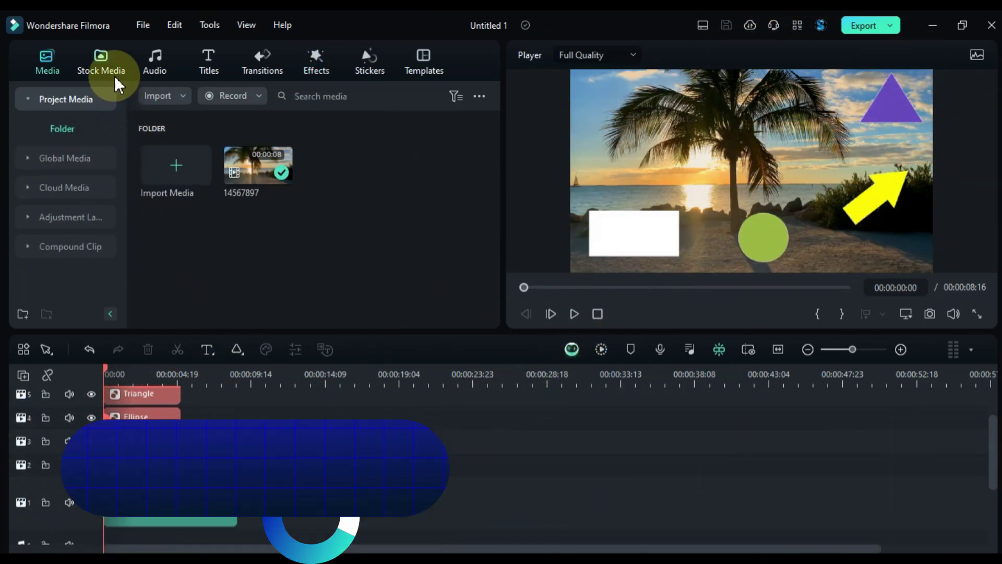
{"action": "left_click", "coordinate": [107, 66]}
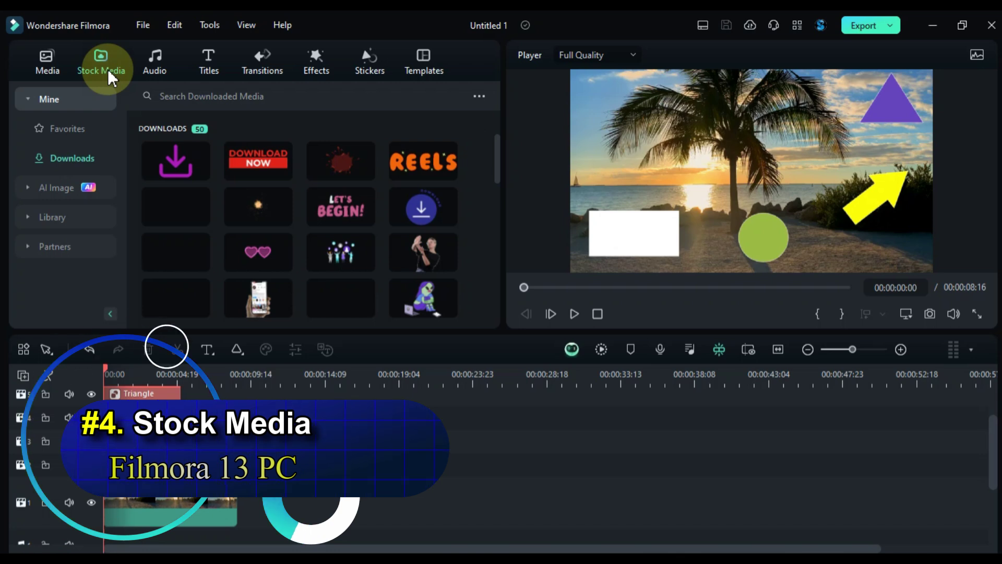
- View the Library's trending videos plus solid, gradient and abstract backgrounds
{"action": "left_click", "coordinate": [19, 224]}
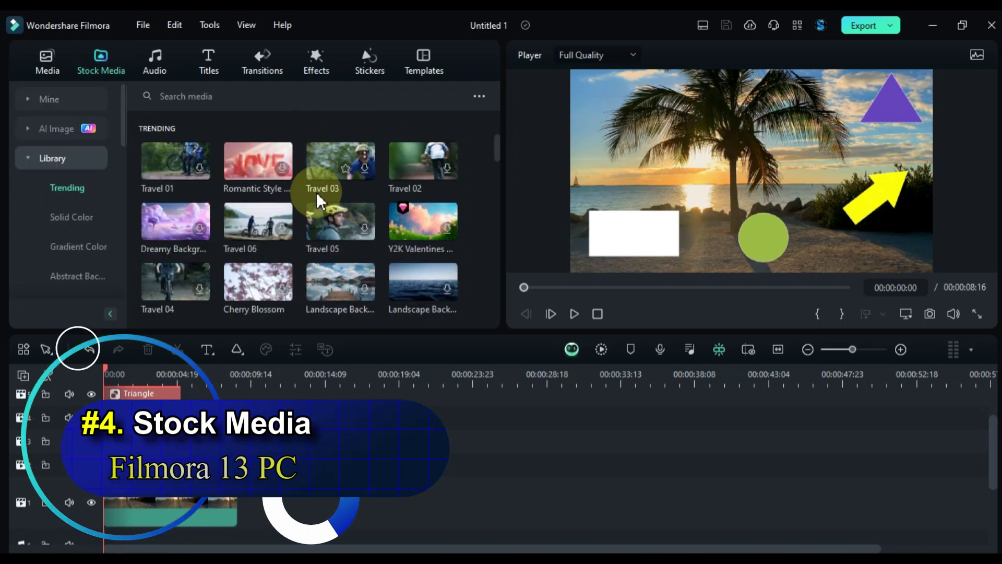
{"action": "left_click", "coordinate": [71, 216]}
{"action": "left_click", "coordinate": [78, 247]}
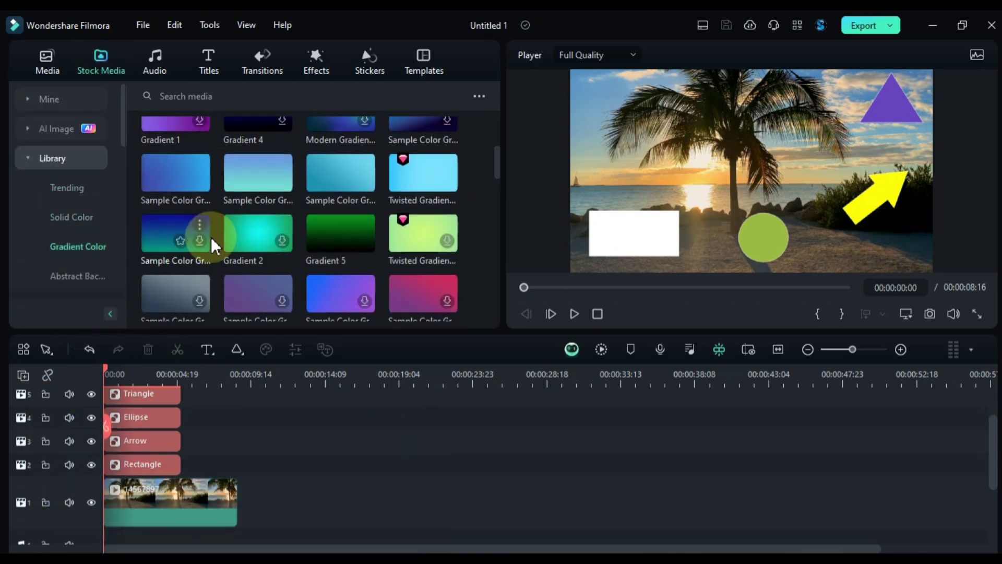
{"action": "left_click", "coordinate": [78, 276]}
- Browse the Pexels videos and photos, Giphy stickers and Pixabay videos
{"action": "left_click", "coordinate": [31, 160]}
{"action": "left_click", "coordinate": [40, 189]}
{"action": "scroll", "coordinate": [302, 205], "scroll_direction": "down", "scroll_amount": 5}
{"action": "left_click", "coordinate": [218, 130]}
{"action": "left_click", "coordinate": [61, 249]}
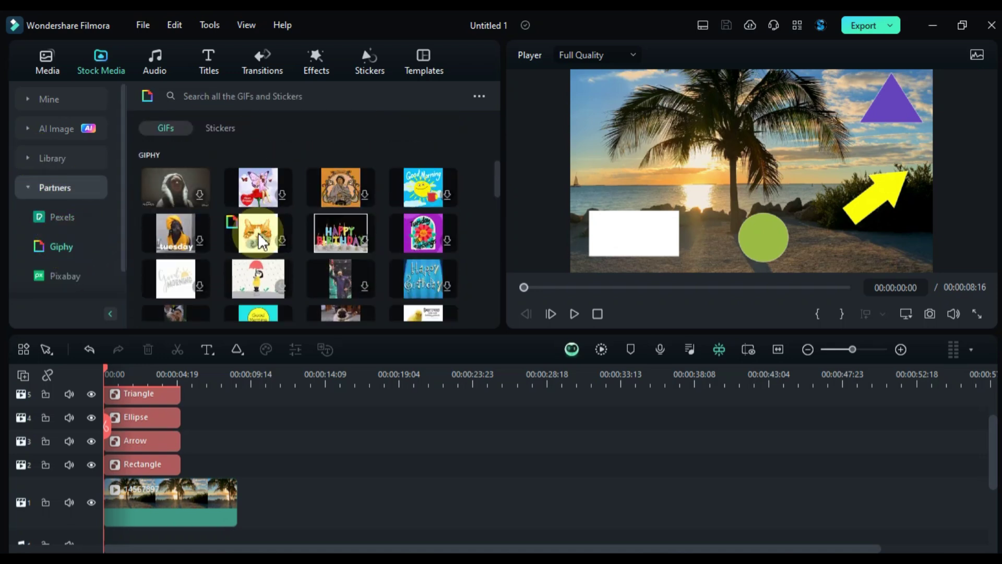
{"action": "left_click", "coordinate": [225, 132]}
{"action": "left_click", "coordinate": [79, 286]}
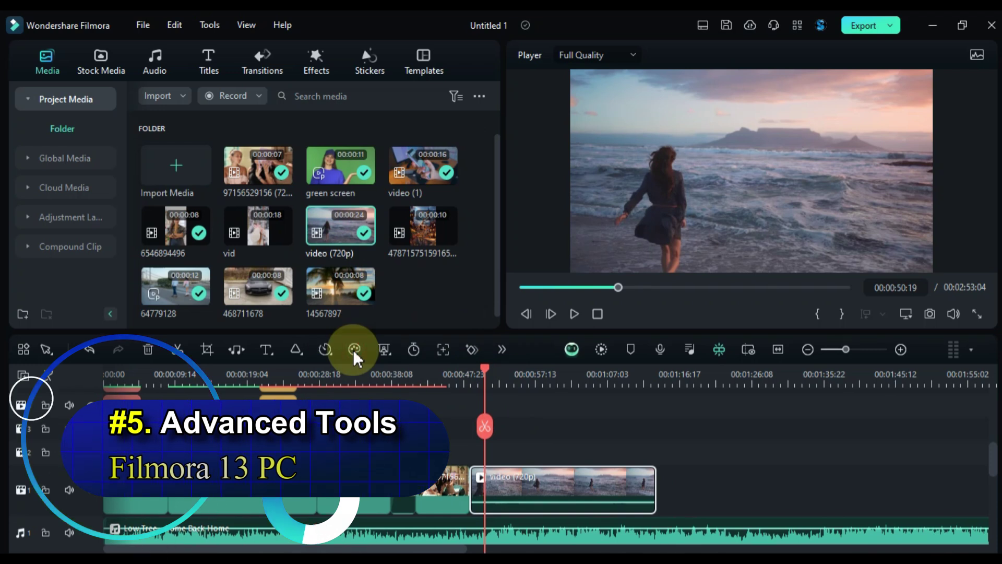
- Enable Color Match on the seaside clip, match it to the reference frame, then check the LUT list
{"action": "left_click", "coordinate": [354, 350]}
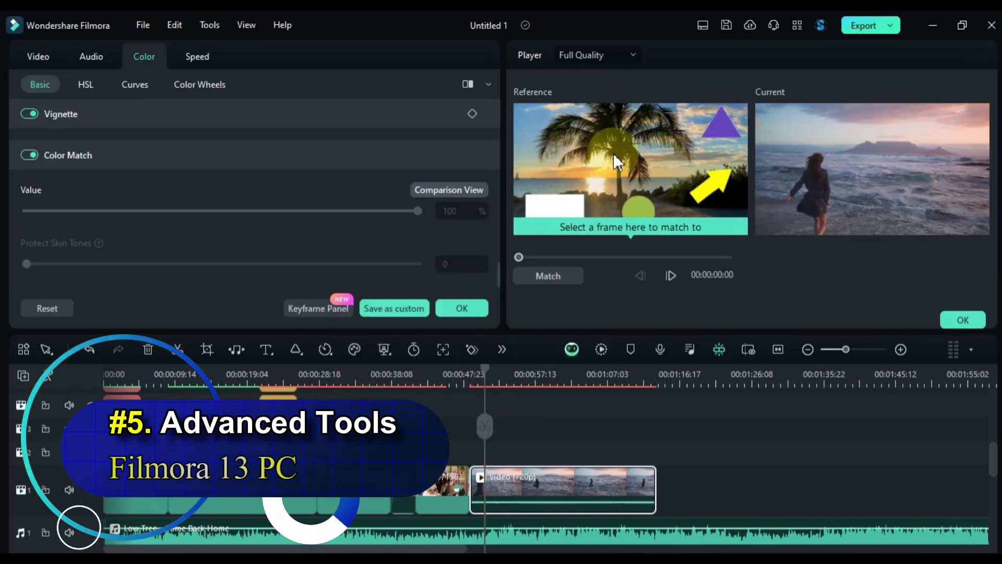
{"action": "left_click", "coordinate": [544, 278]}
{"action": "scroll", "coordinate": [111, 193], "scroll_direction": "up", "scroll_amount": 5}
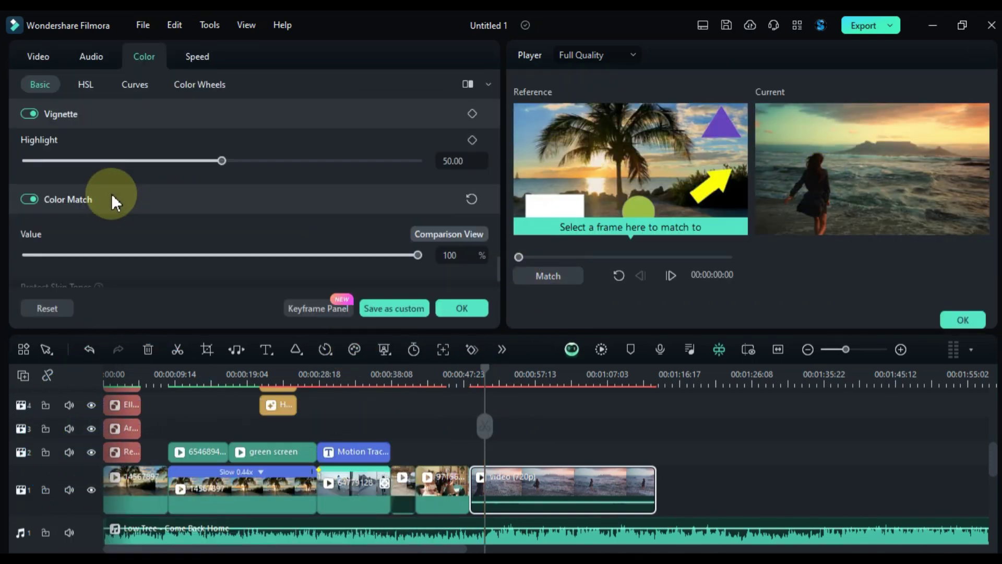
{"action": "scroll", "coordinate": [325, 240], "scroll_direction": "down", "scroll_amount": 5}
{"action": "left_click", "coordinate": [337, 143]}
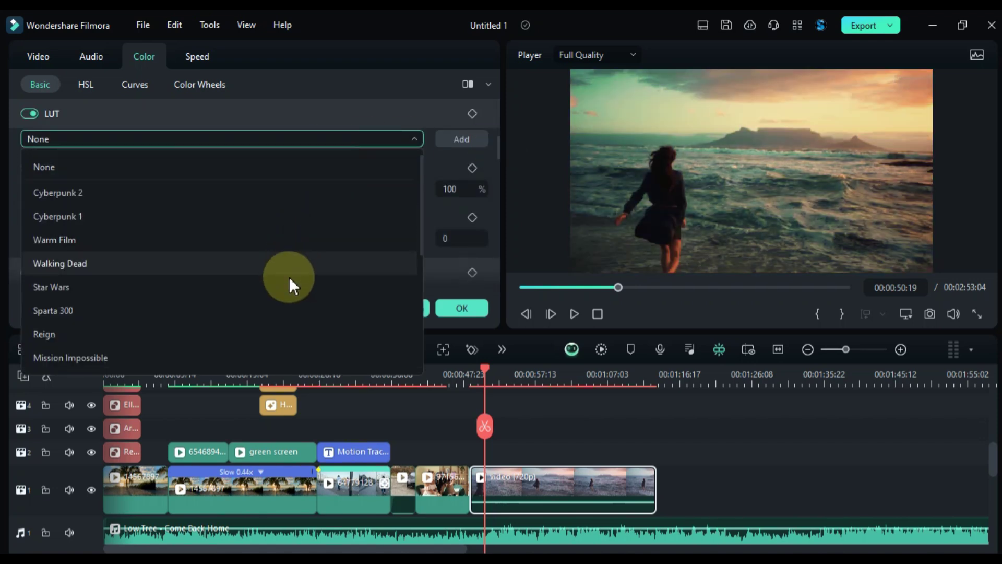
{"action": "scroll", "coordinate": [287, 308], "scroll_direction": "down", "scroll_amount": 5}
{"action": "left_click", "coordinate": [714, 465]}
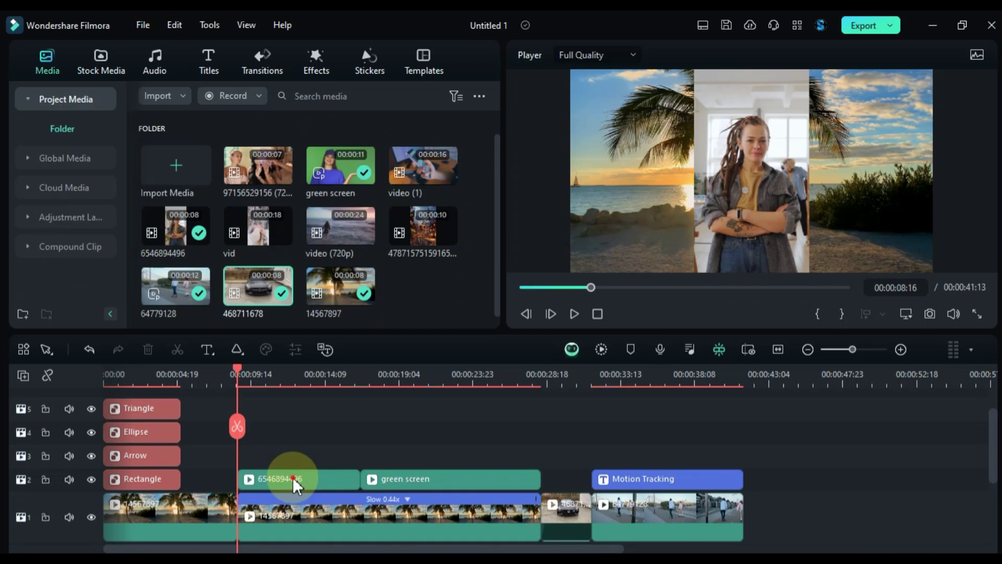
- Enable AI Portrait on the clip at about 11 seconds to remove the room behind the woman
{"action": "left_click_drag", "start_coordinate": [239, 375], "coordinate": [281, 374]}
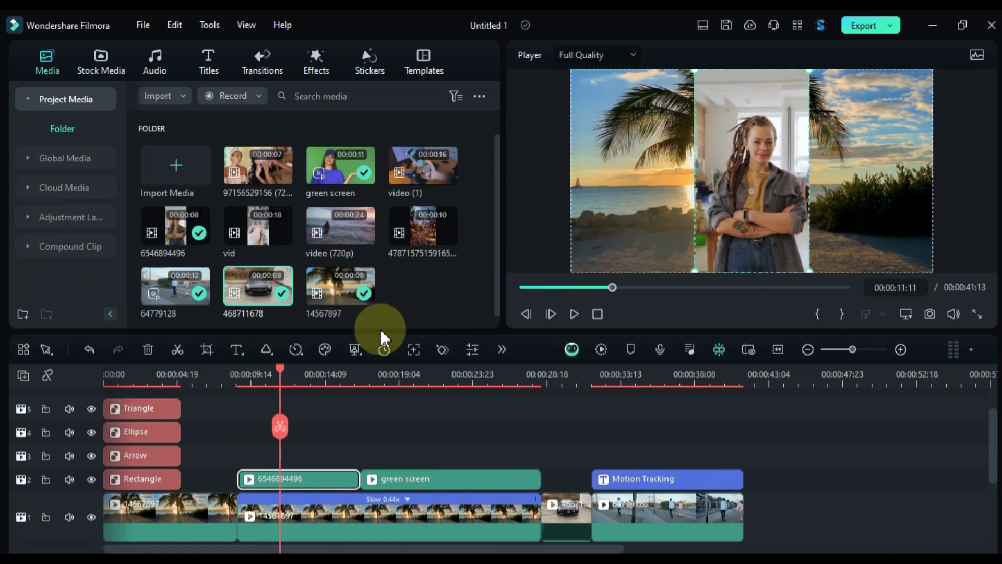
{"action": "left_click", "coordinate": [386, 392]}
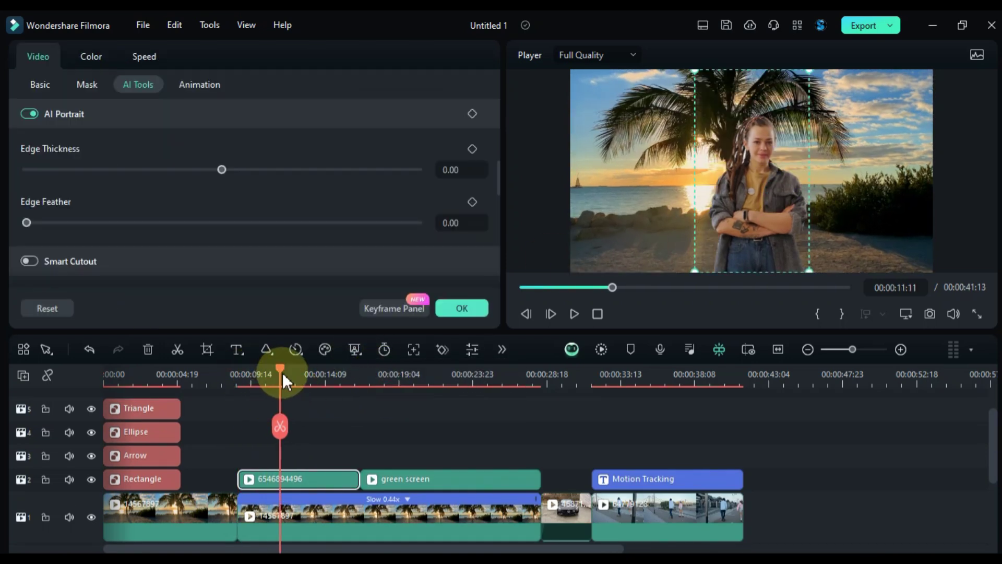
{"action": "mouse_move", "coordinate": [280, 372]}
{"action": "left_mouse_down"}
{"action": "mouse_move", "coordinate": [254, 381]}
{"action": "mouse_move", "coordinate": [348, 402]}
{"action": "left_mouse_up"}
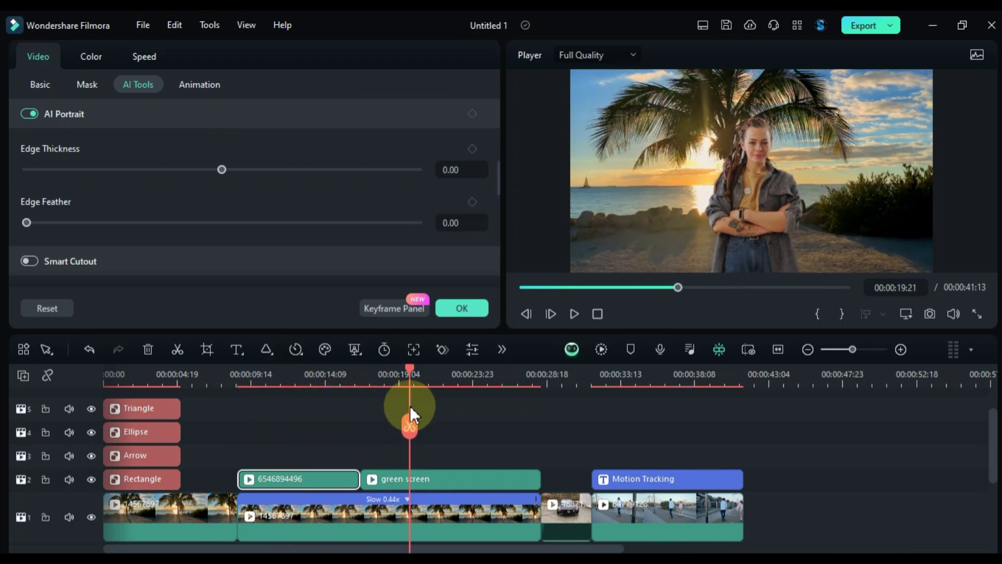
{"action": "left_click_drag", "start_coordinate": [410, 412], "coordinate": [454, 418]}
- Apply Chroma Key to the green screen clip and play back the keyed result
{"action": "left_click", "coordinate": [451, 479]}
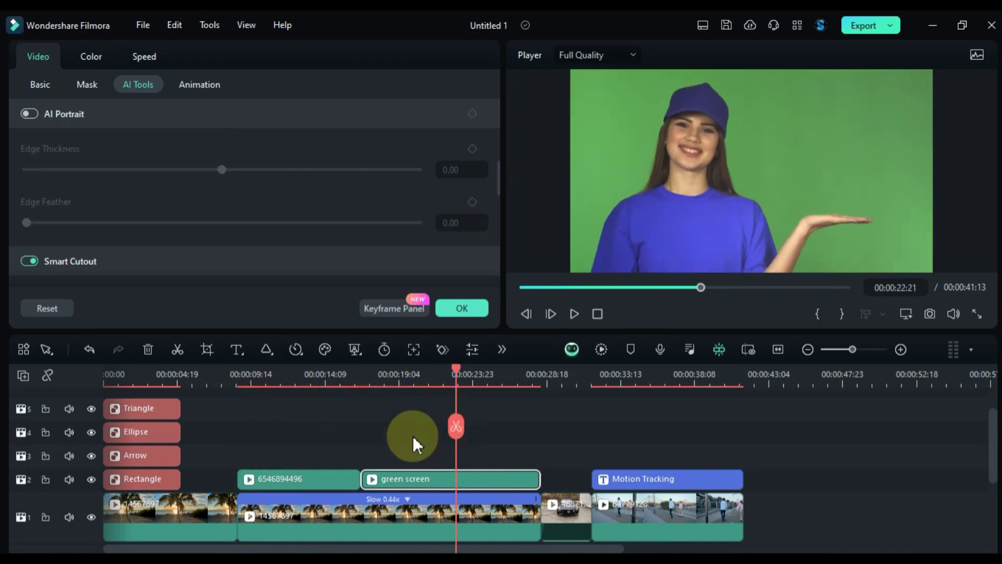
{"action": "left_click", "coordinate": [357, 350]}
{"action": "left_click", "coordinate": [400, 373]}
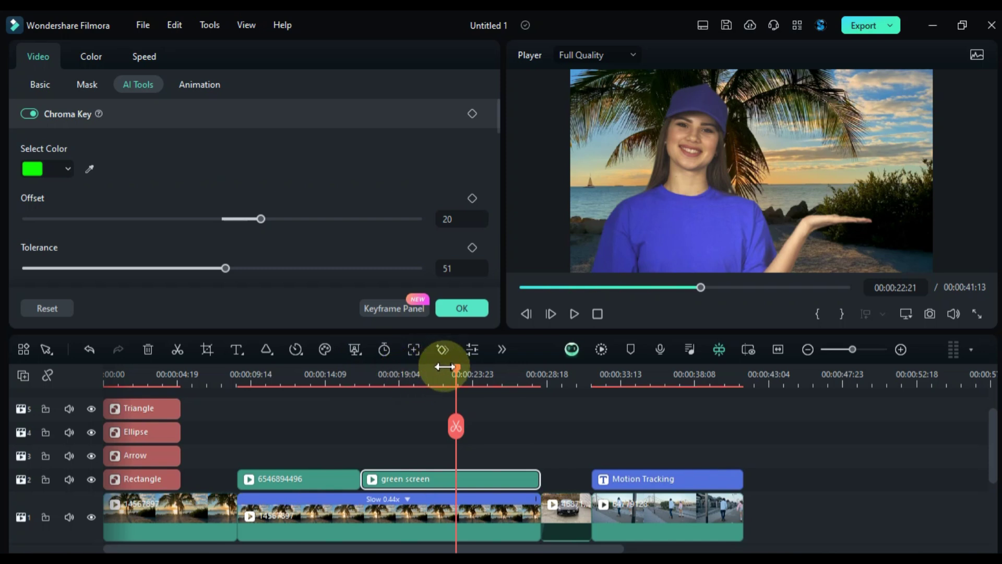
{"action": "mouse_move", "coordinate": [457, 371]}
{"action": "left_mouse_down"}
{"action": "mouse_move", "coordinate": [456, 405]}
{"action": "mouse_move", "coordinate": [465, 407]}
{"action": "left_mouse_up"}
{"action": "key", "text": "space"}
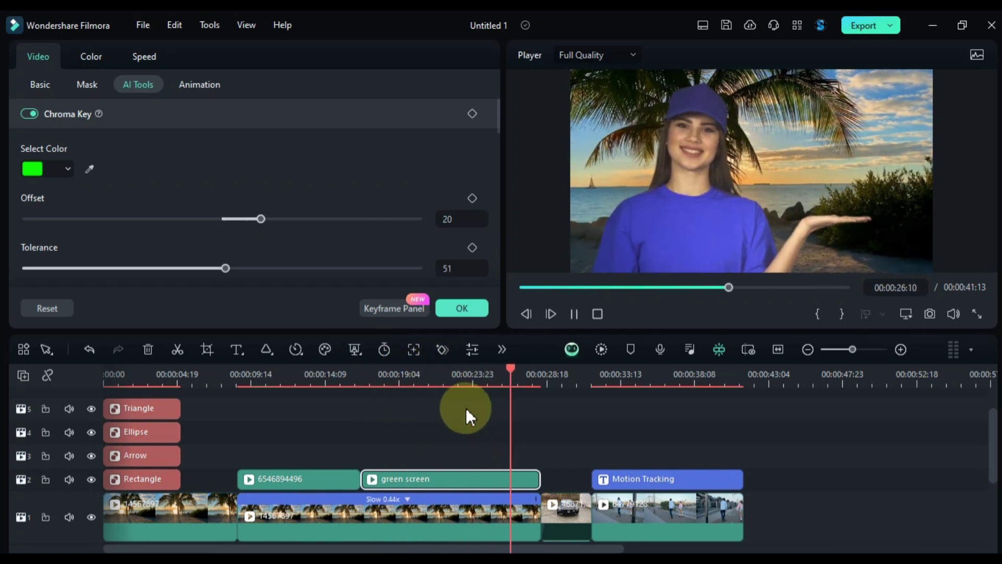
{"action": "mouse_move", "coordinate": [538, 375]}
{"action": "left_mouse_down"}
{"action": "mouse_move", "coordinate": [559, 376]}
{"action": "mouse_move", "coordinate": [550, 391]}
{"action": "left_mouse_up"}
{"action": "left_click", "coordinate": [559, 513]}
- Apply Smart Cutout to the car clip, save it, and play back the cut-out car
{"action": "left_click", "coordinate": [349, 352]}
{"action": "left_click", "coordinate": [403, 409]}
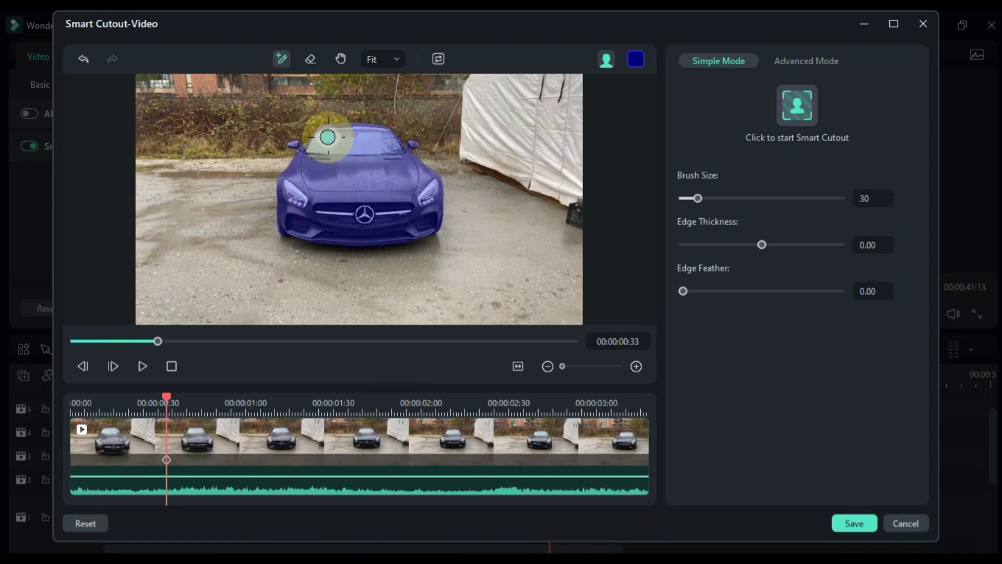
{"action": "left_click", "coordinate": [808, 106]}
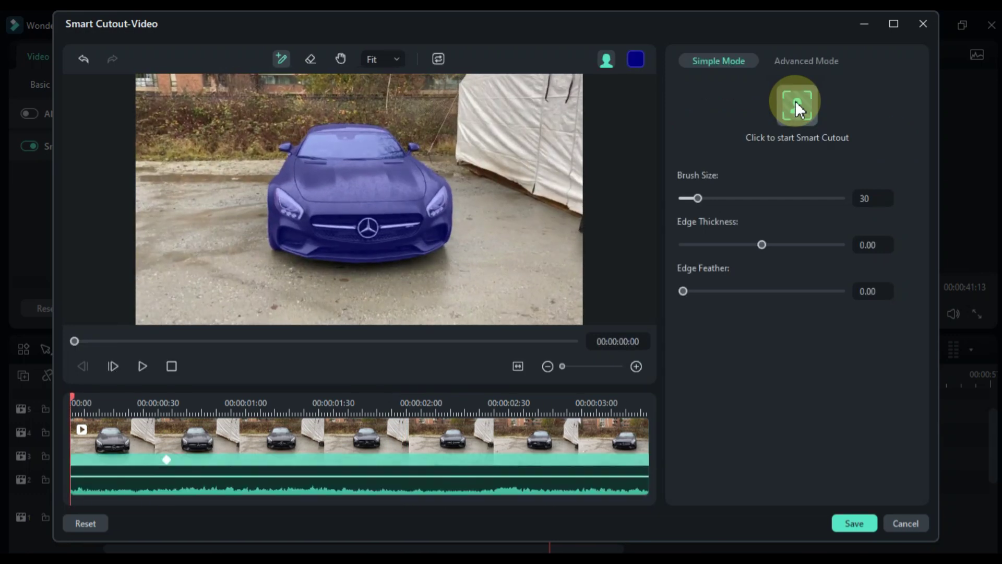
{"action": "left_click", "coordinate": [854, 523]}
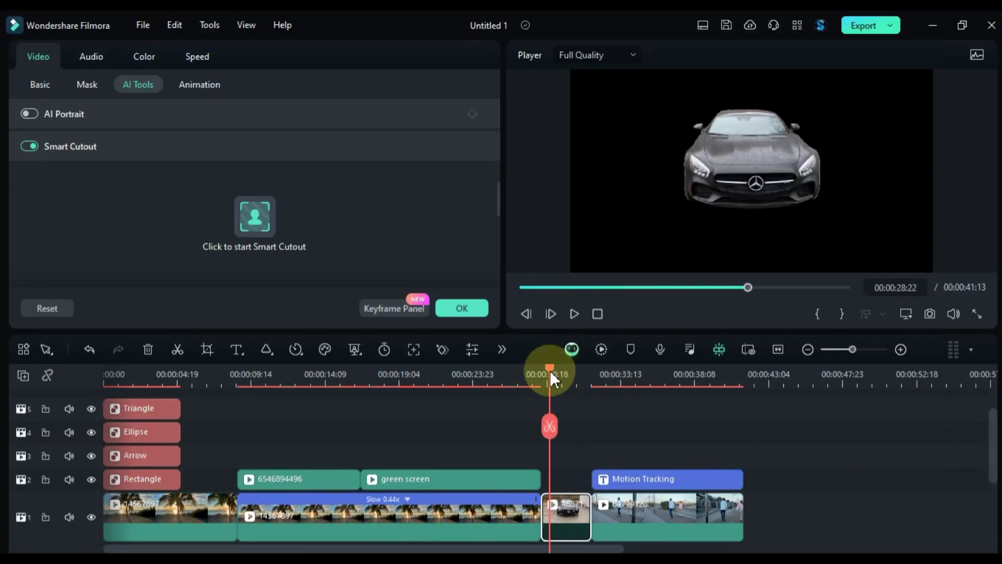
{"action": "left_click", "coordinate": [541, 372]}
{"action": "key", "text": "space"}
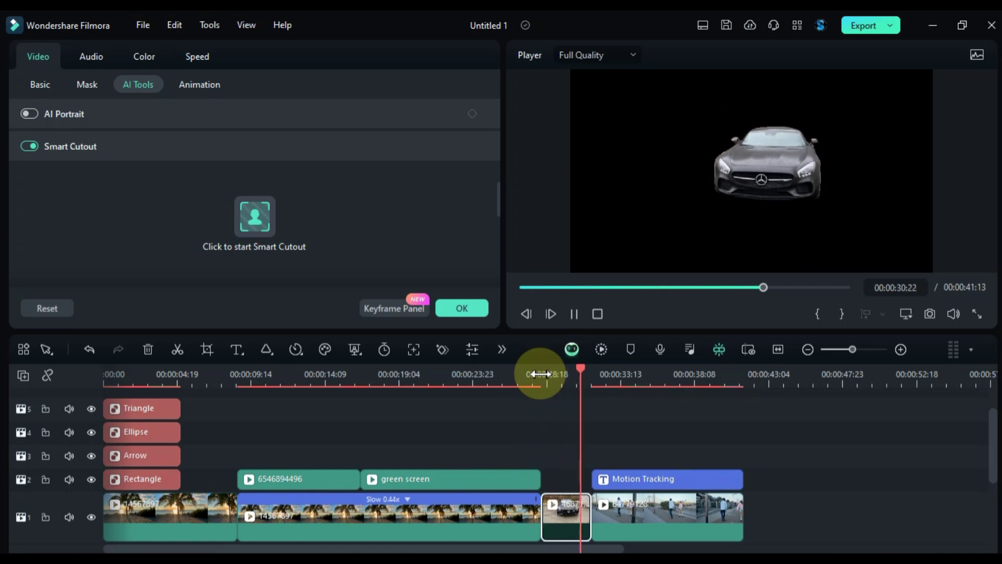
{"action": "key", "text": "space"}
- Track the skateboarder's upper body, link the Basic 1 title to it, and play it back
{"action": "left_click_drag", "start_coordinate": [753, 176], "coordinate": [798, 128]}
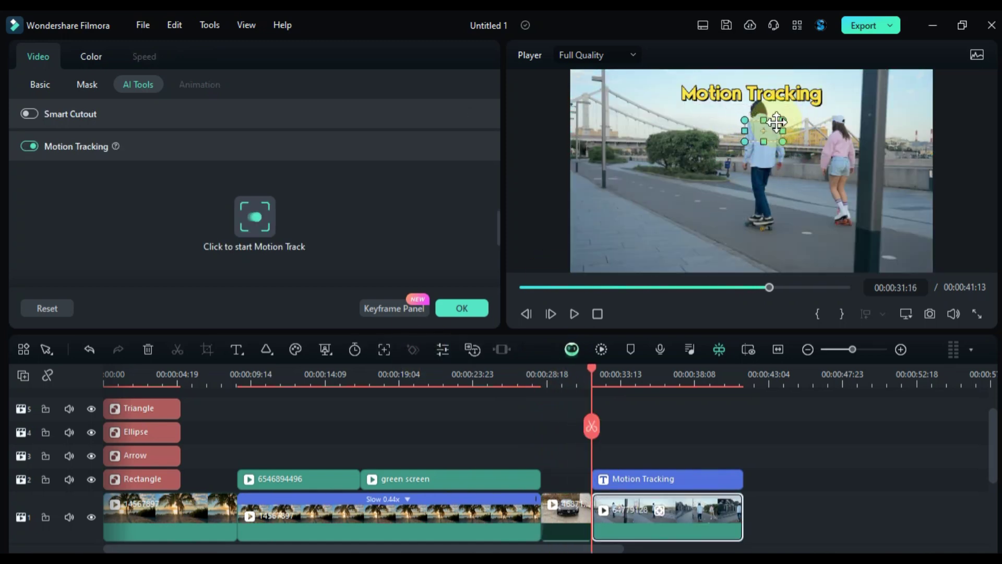
{"action": "left_click", "coordinate": [260, 215]}
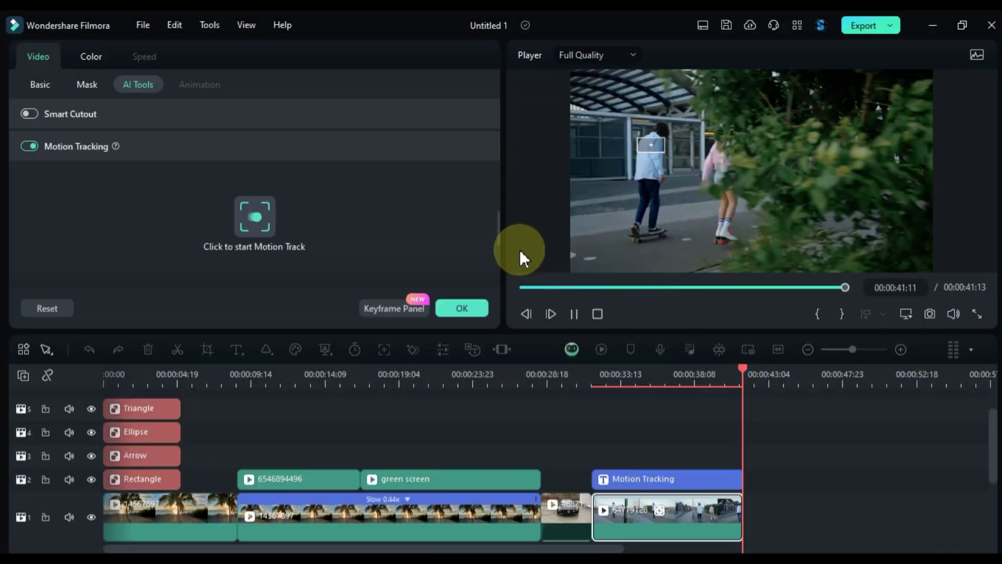
{"action": "left_click", "coordinate": [632, 296]}
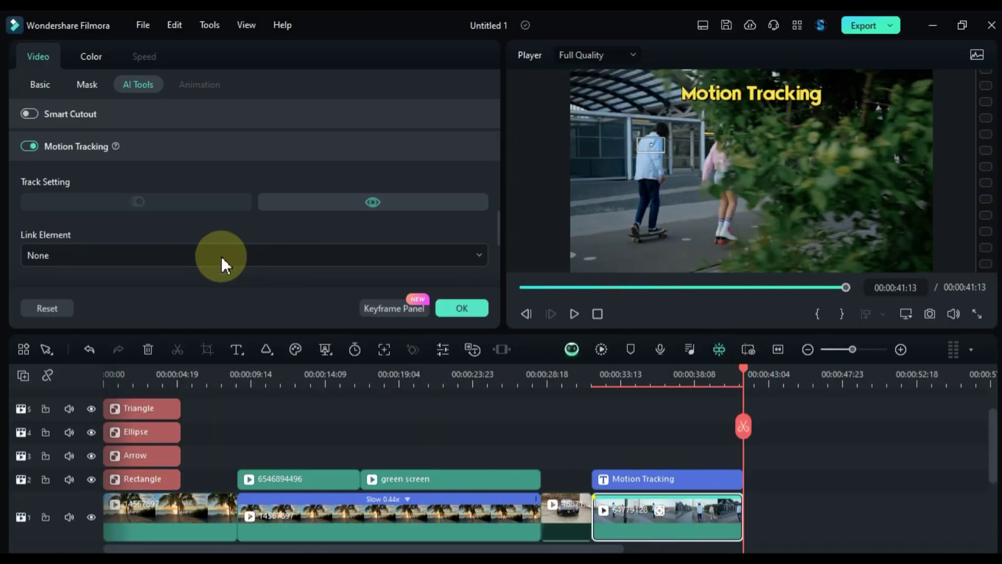
{"action": "left_click", "coordinate": [95, 254]}
{"action": "left_click", "coordinate": [107, 308]}
{"action": "left_click_drag", "start_coordinate": [728, 385], "coordinate": [598, 434]}
{"action": "key", "text": "space"}
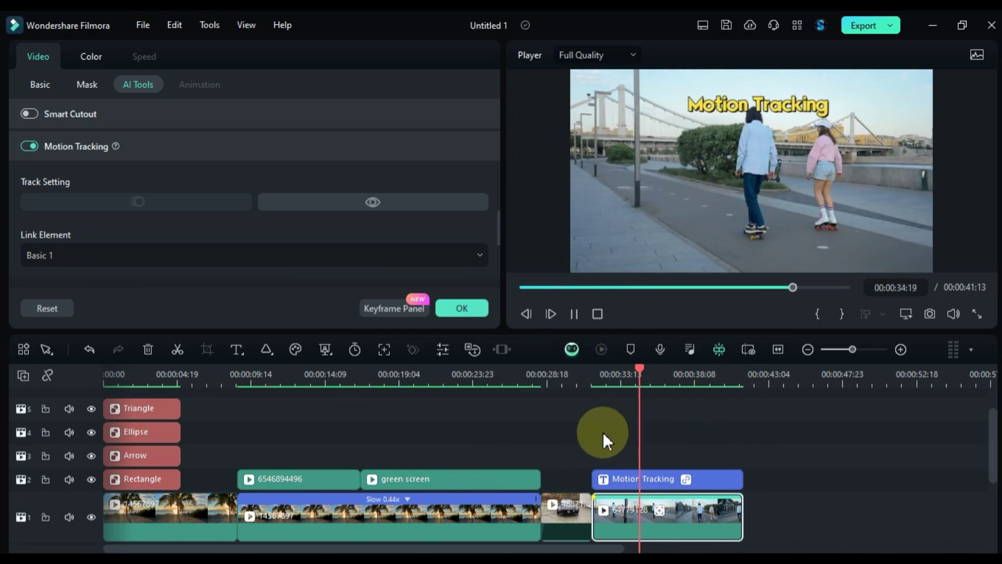